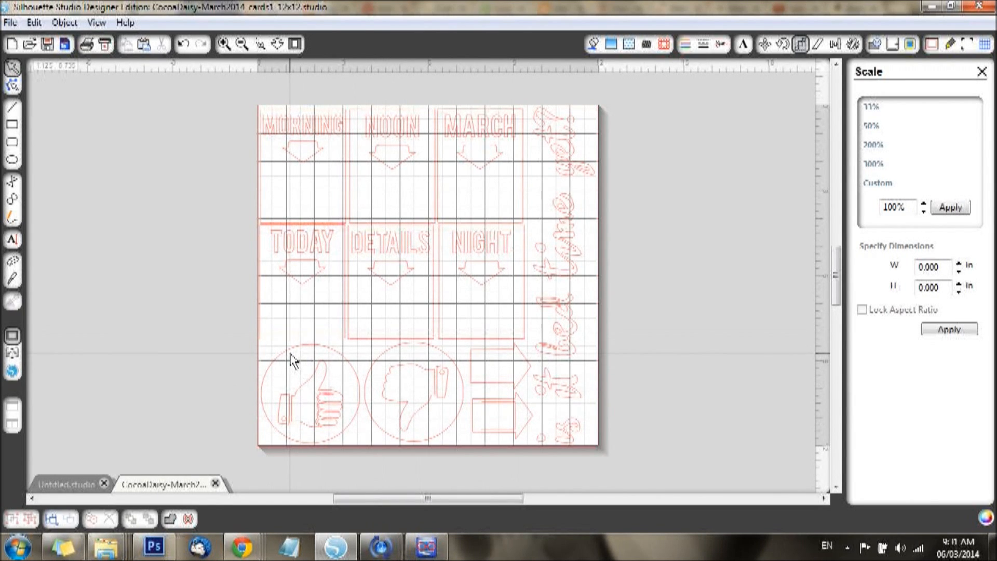
Close the Scale settings and group all the shapes on the page
click(983, 72)
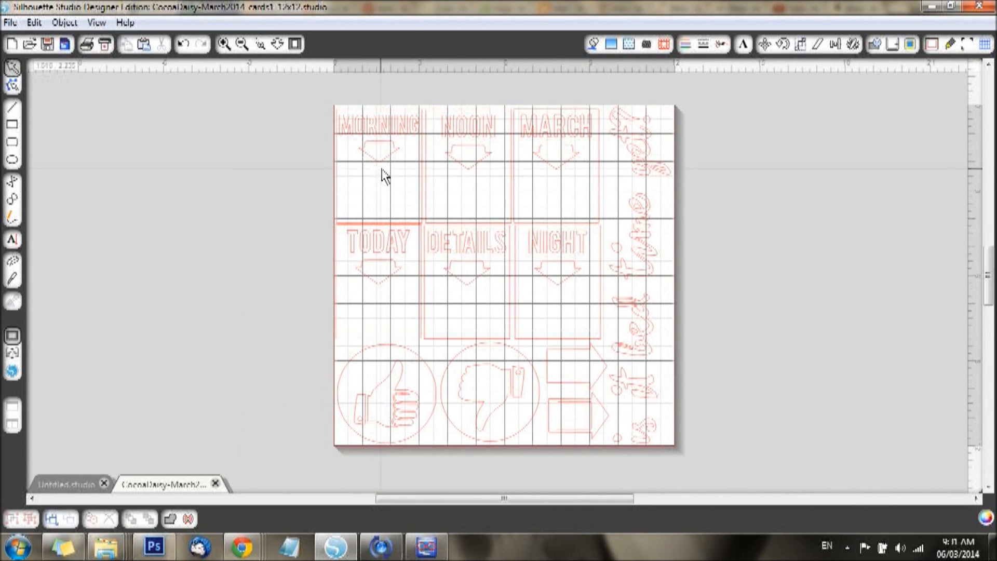
drag(292, 87, 441, 182)
right_click(528, 206)
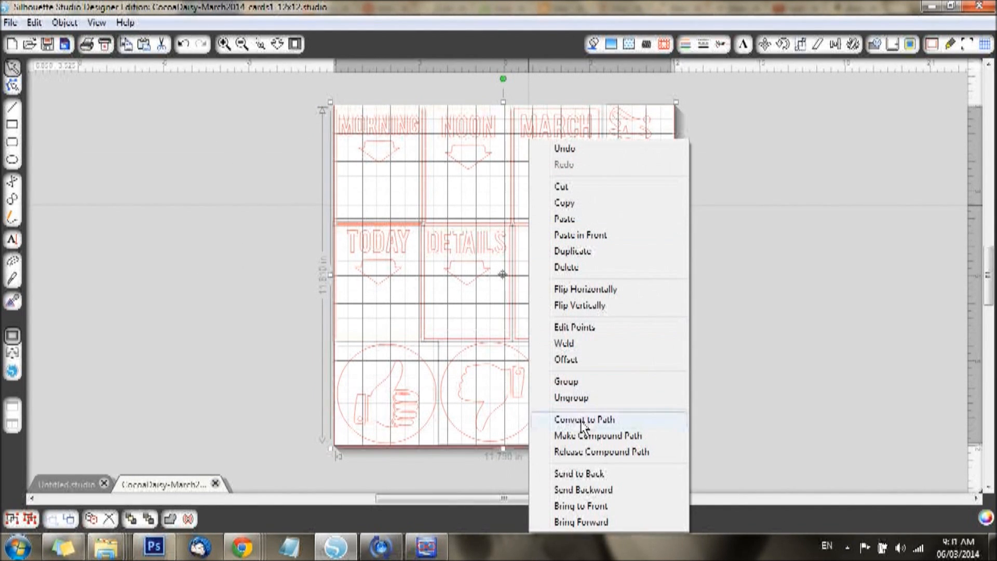
click(567, 381)
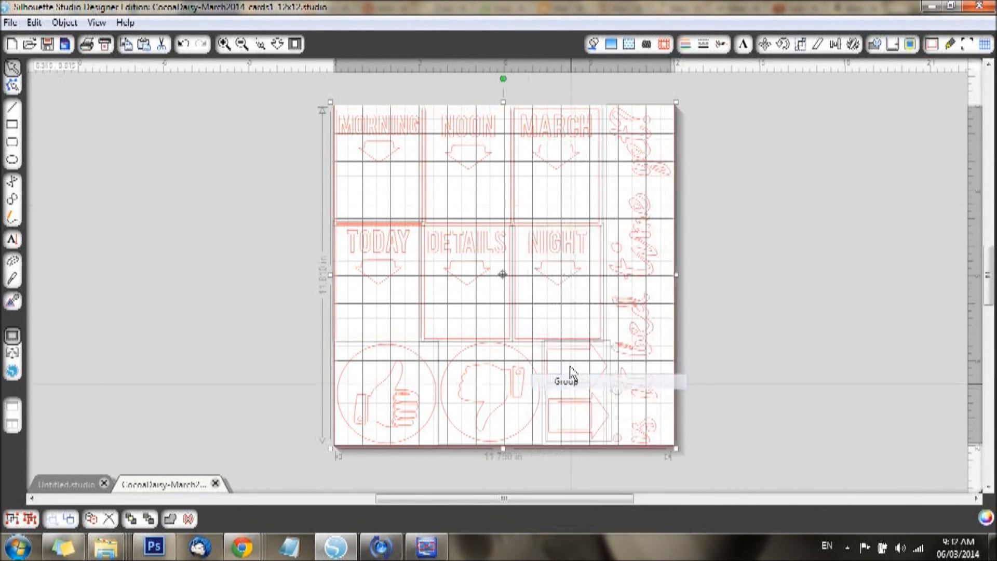
Turn the grouped design into one compound path and nudge the whole design slightly
right_click(554, 213)
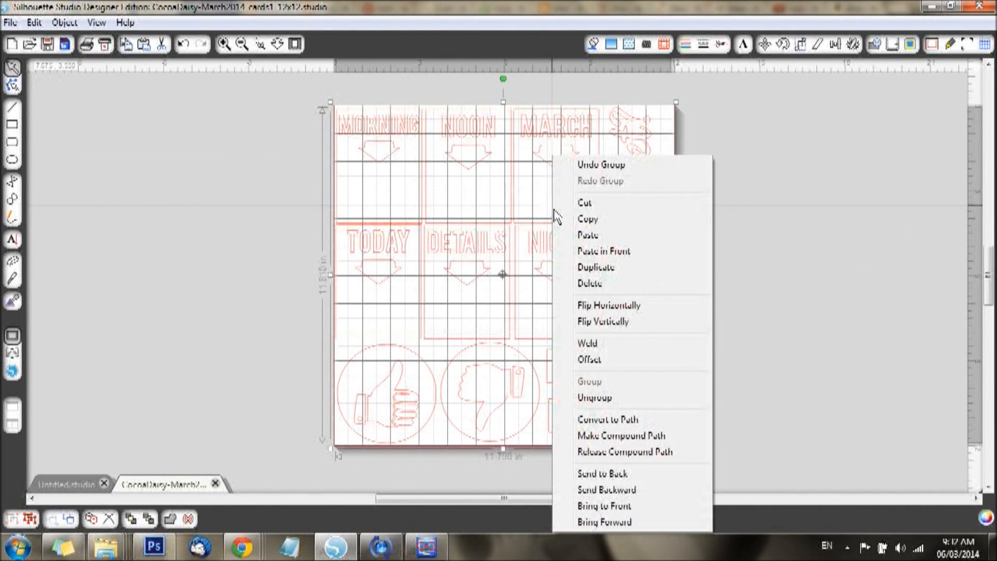
click(615, 441)
click(754, 368)
click(599, 221)
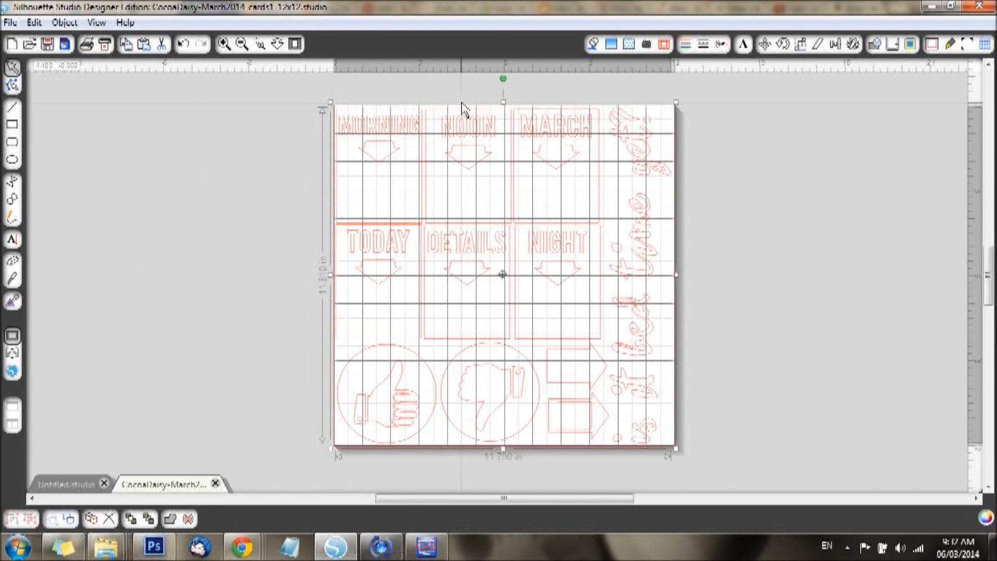
mouse_move(602, 177)
mouse_down()
mouse_move(625, 183)
mouse_move(543, 210)
mouse_move(379, 192)
mouse_move(585, 189)
mouse_move(600, 177)
mouse_up()
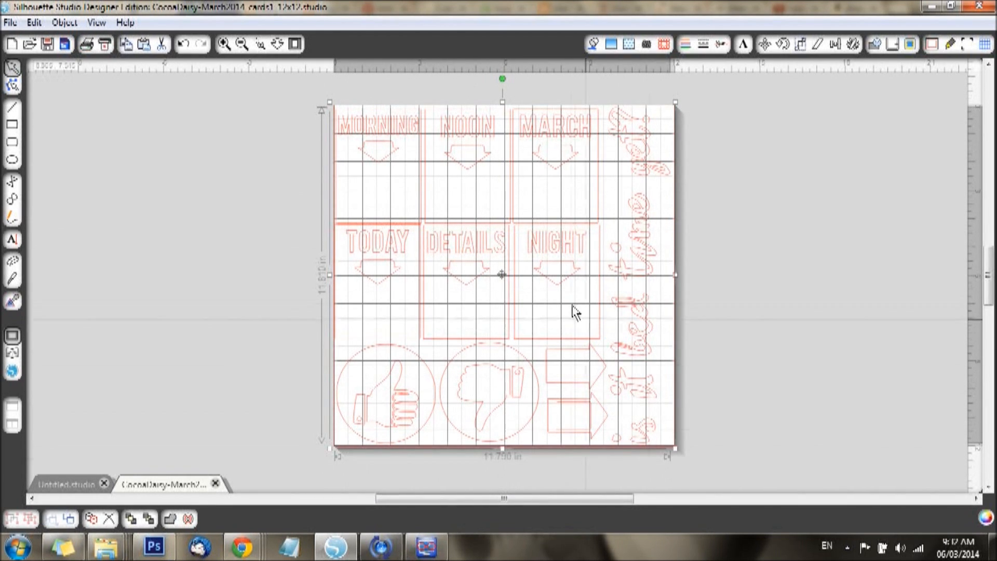
Release the design's compound path and select the arrow under NOON and a piece of the vertical script lettering individually
right_click(542, 223)
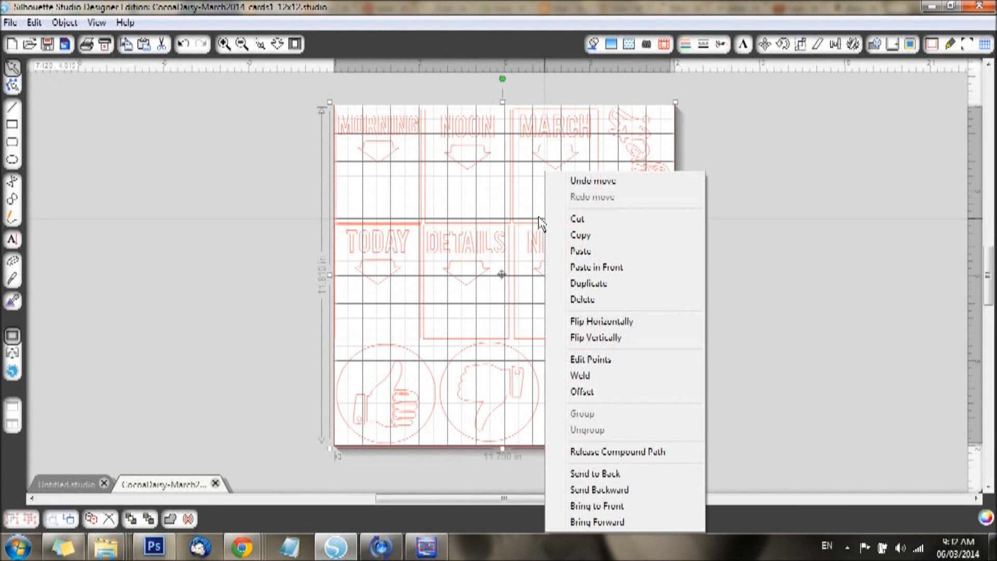
click(612, 451)
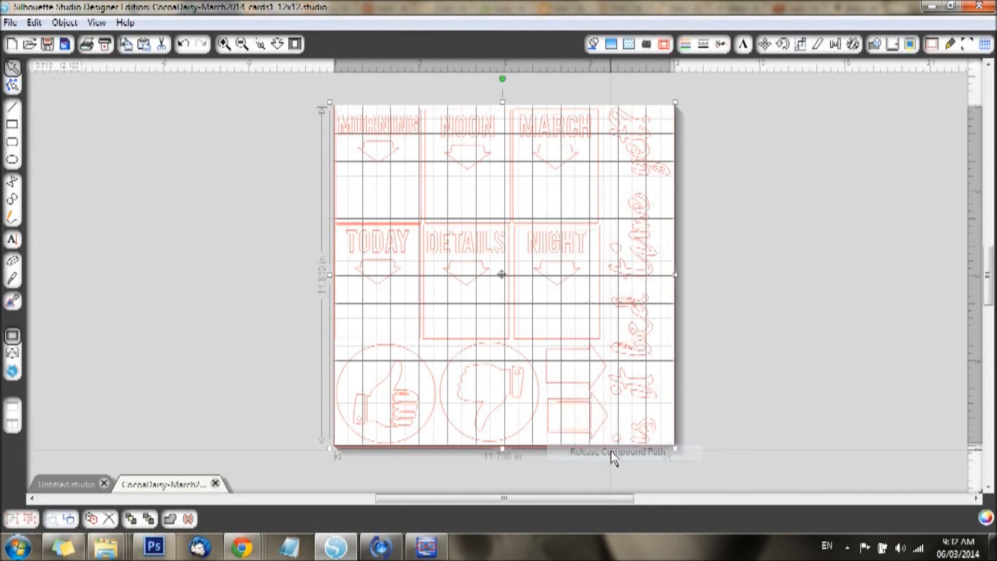
click(464, 168)
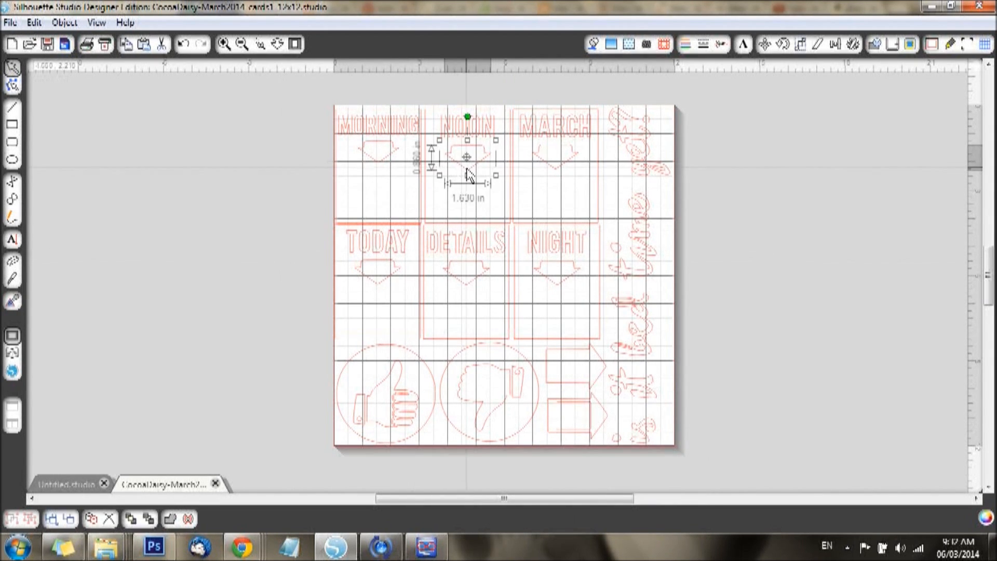
key(ctrl+z)
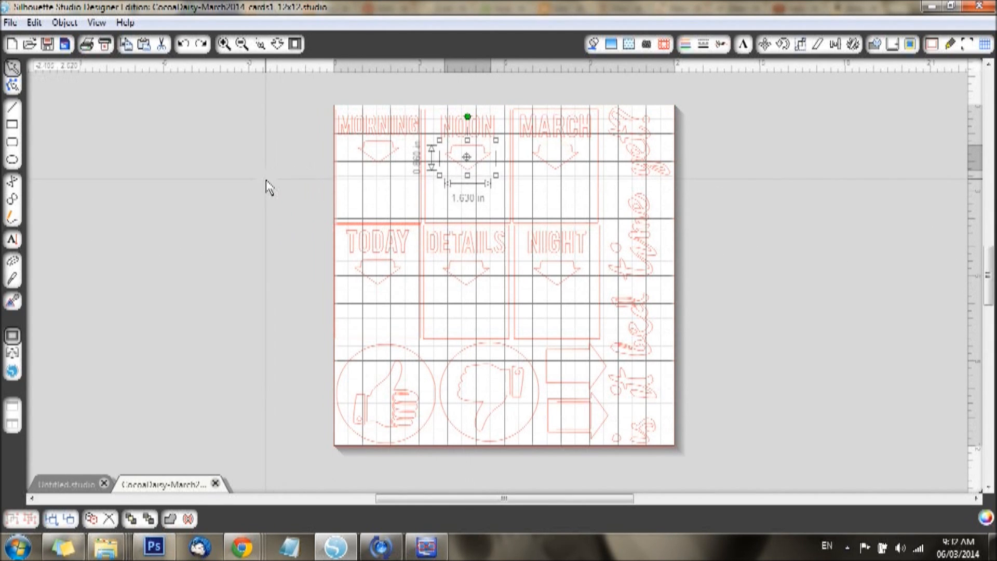
click(266, 181)
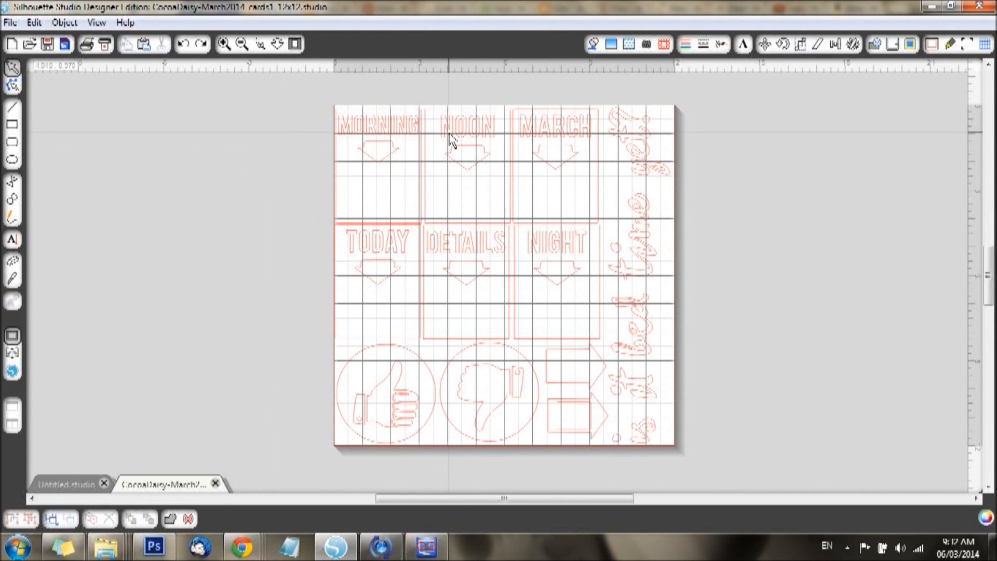
click(634, 156)
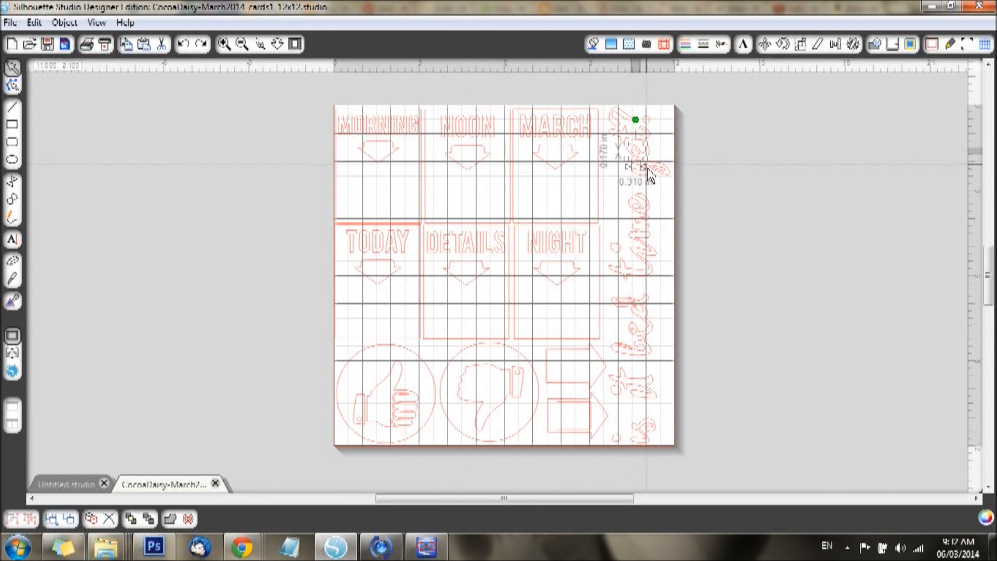
click(697, 177)
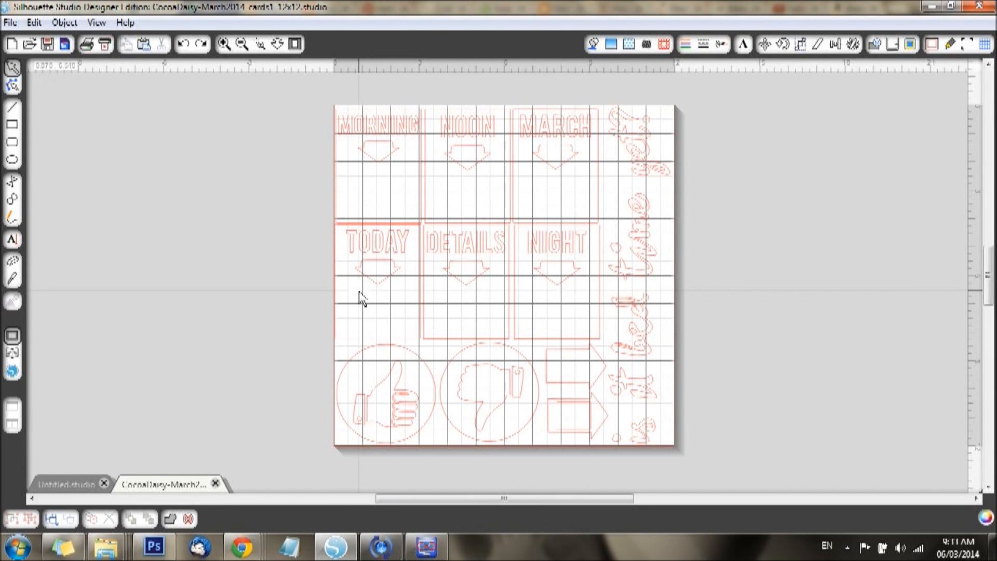
Move the arrow under TODAY out of place as a test and undo each move
drag(385, 283, 300, 283)
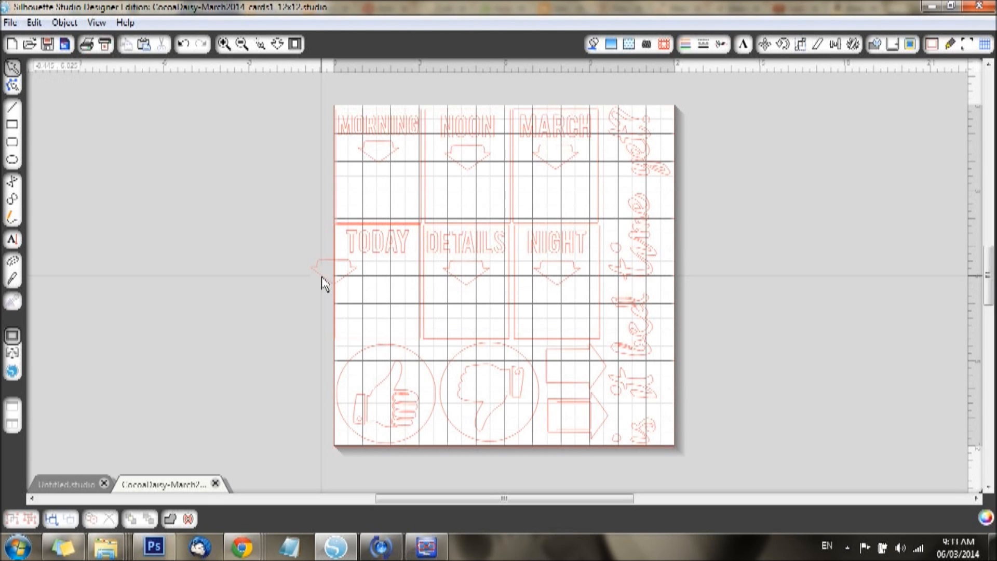
key(ctrl+z)
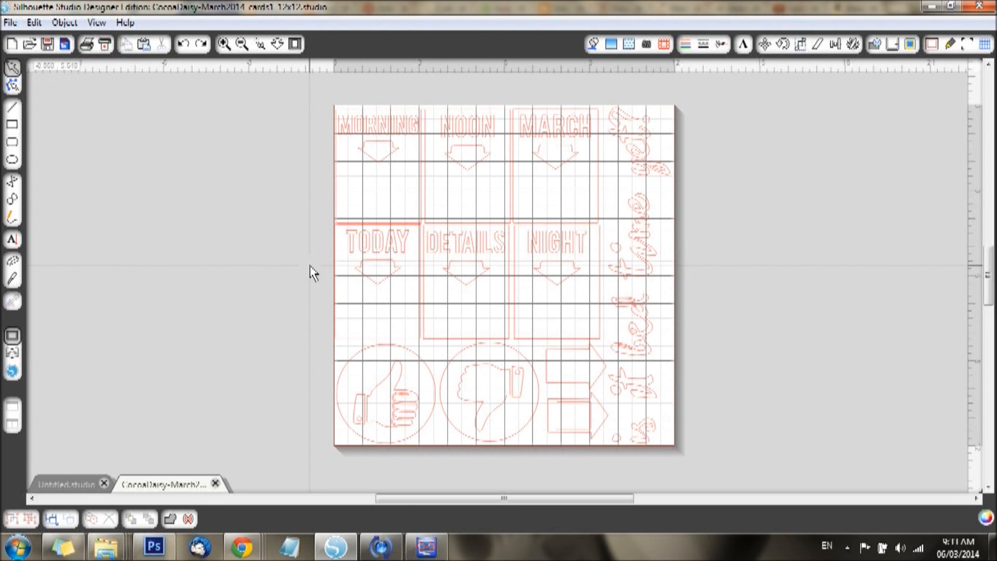
click(35, 23)
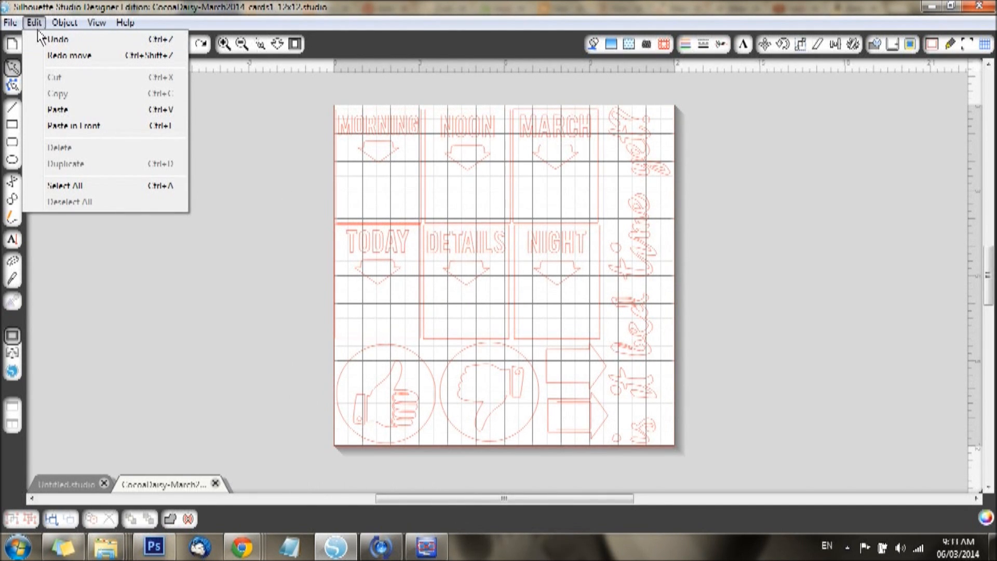
click(296, 154)
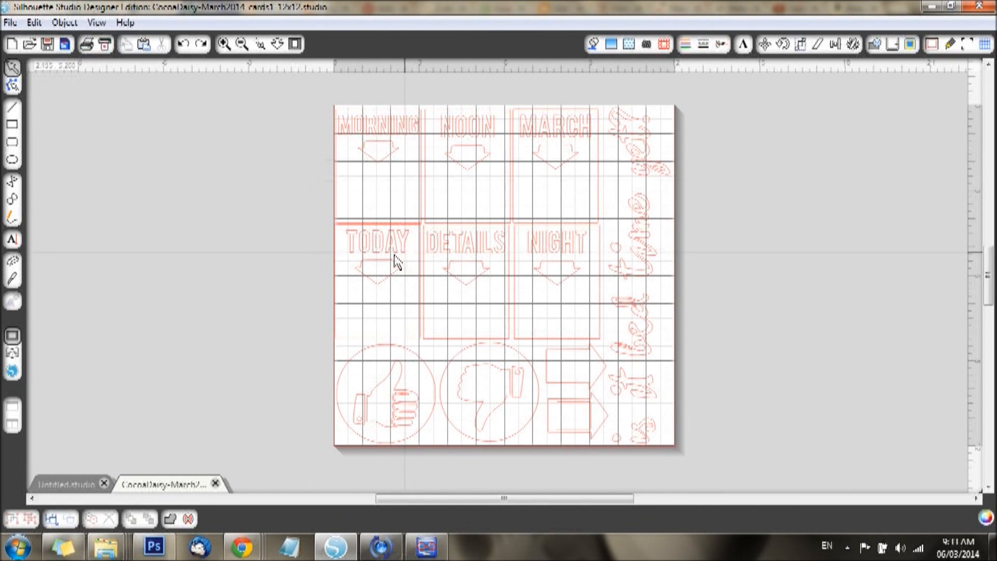
drag(374, 289, 360, 319)
key(ctrl+z)
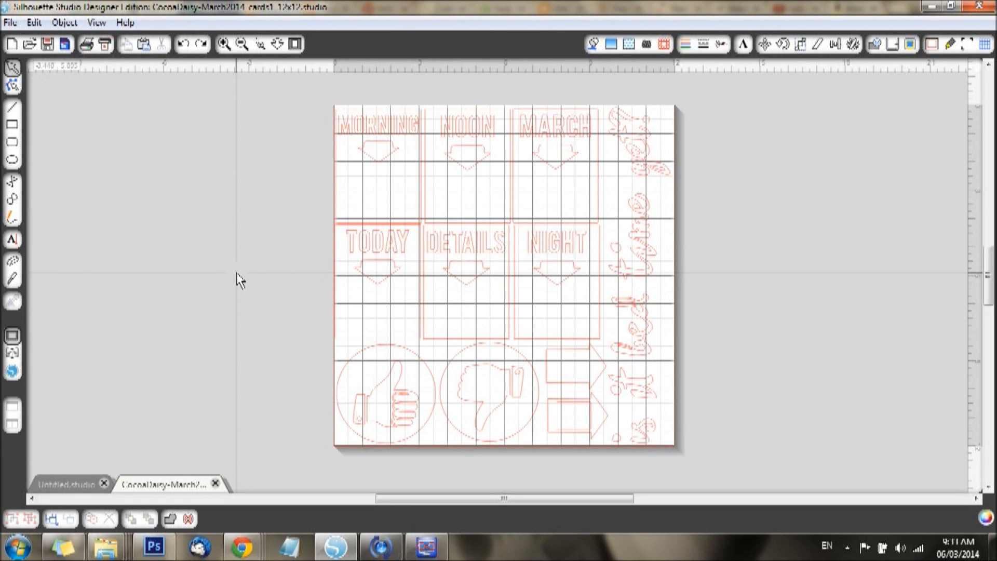
click(34, 23)
click(287, 190)
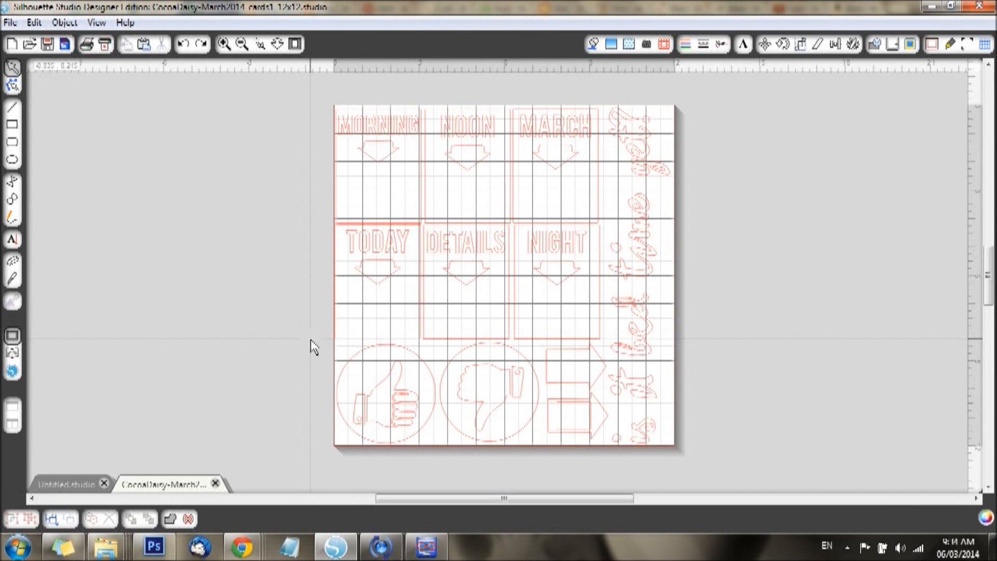
Make the circle and all thumbs-up hand pieces into one compound path and move it slightly as a unit
drag(311, 339, 436, 461)
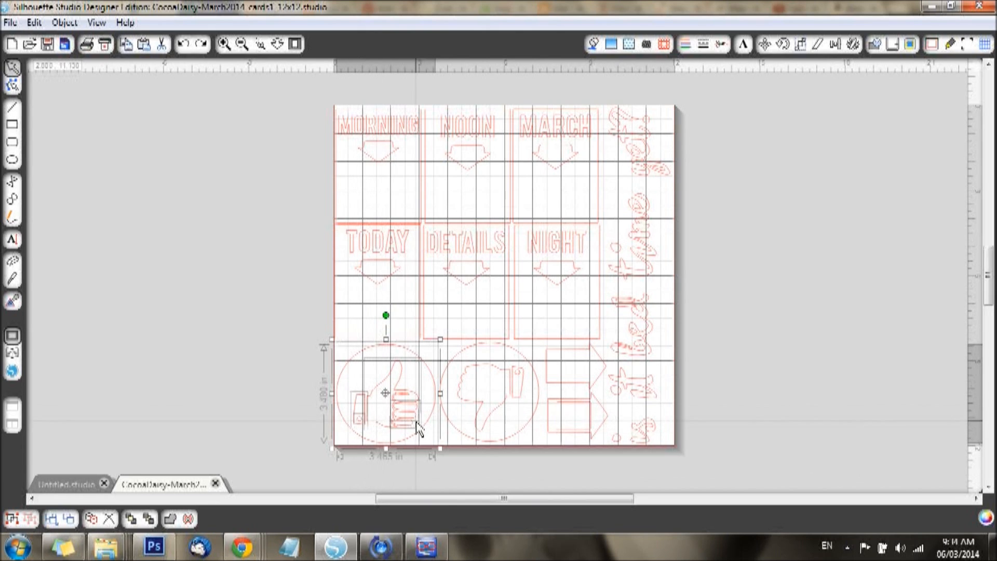
right_click(395, 394)
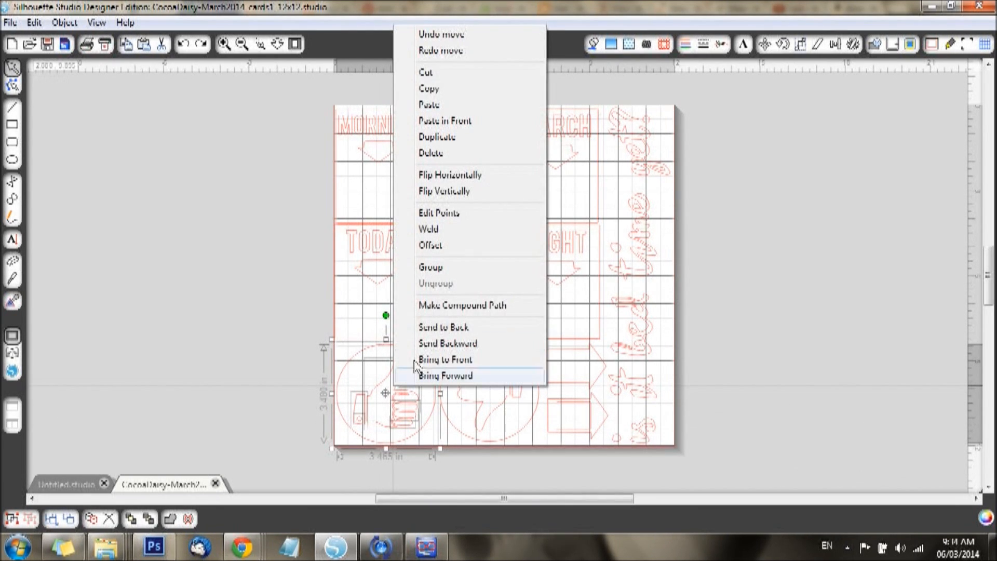
click(438, 306)
click(272, 326)
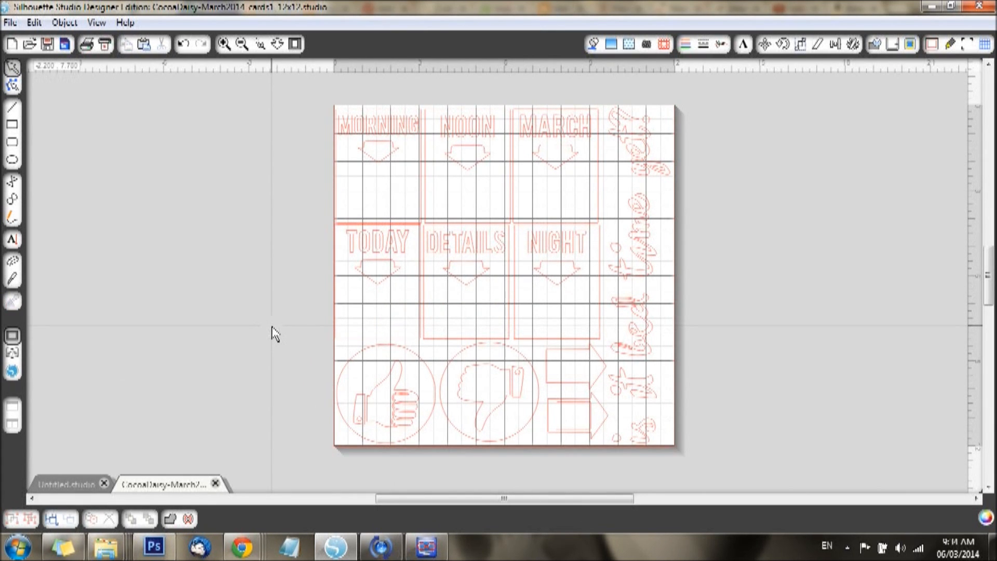
click(397, 404)
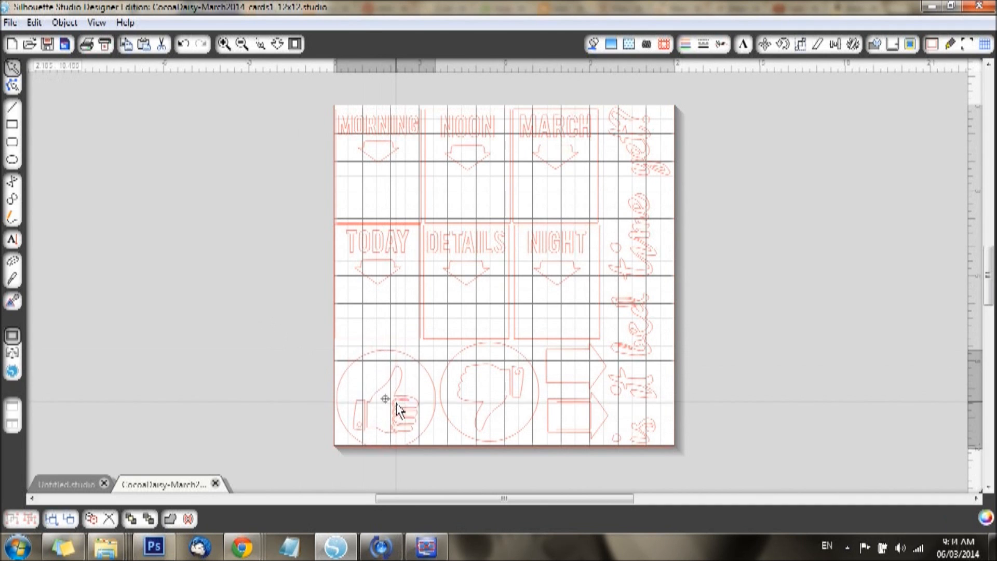
drag(398, 403, 402, 400)
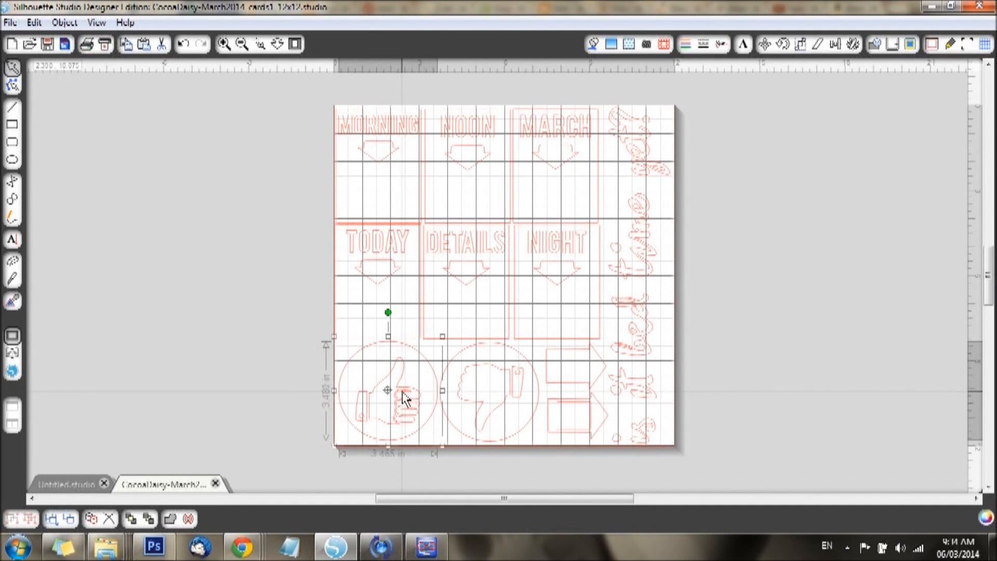
click(259, 366)
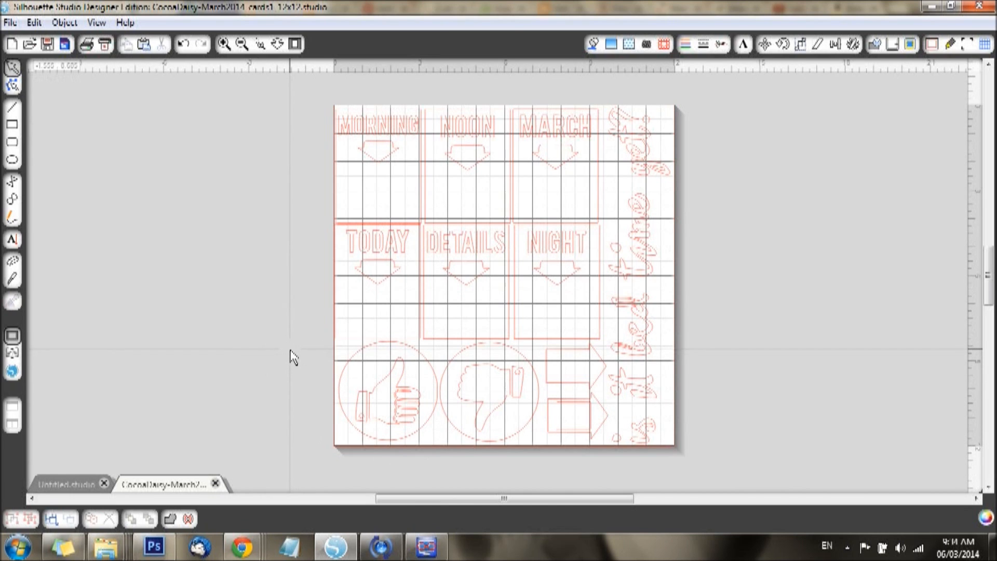
Undo the move and the compound path of the thumbs-up badge, and deselect its pieces
key(ctrl+z)
key(ctrl+z)
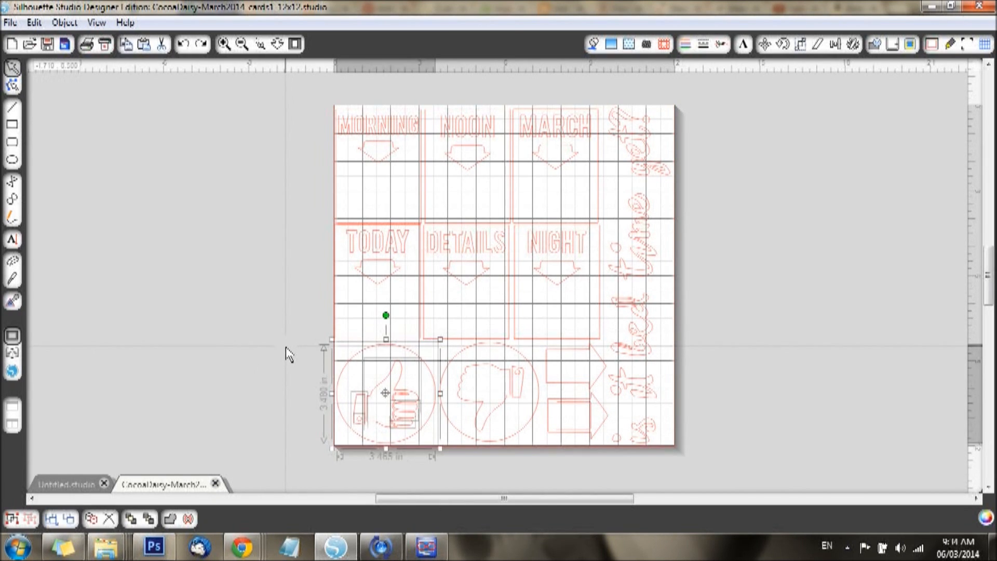
click(276, 346)
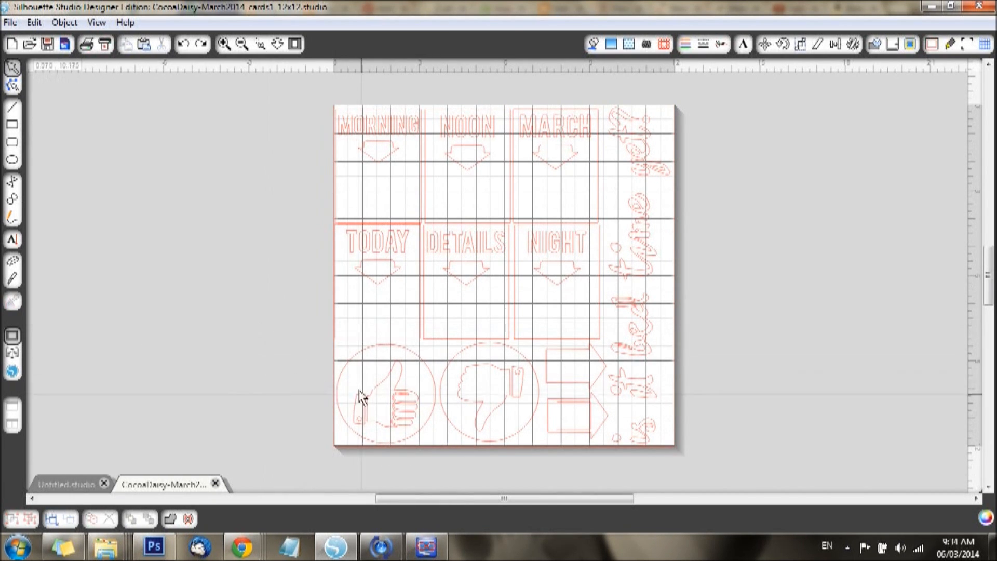
Make the cuff and finger pieces of the thumbs-up hand into a compound path, excluding the circle and hand outline
drag(301, 369, 427, 439)
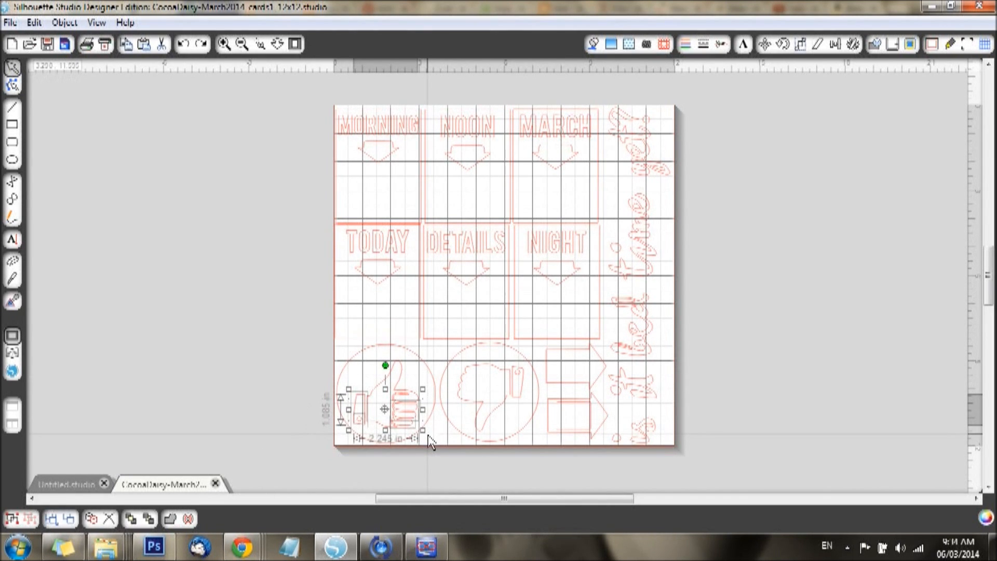
right_click(402, 417)
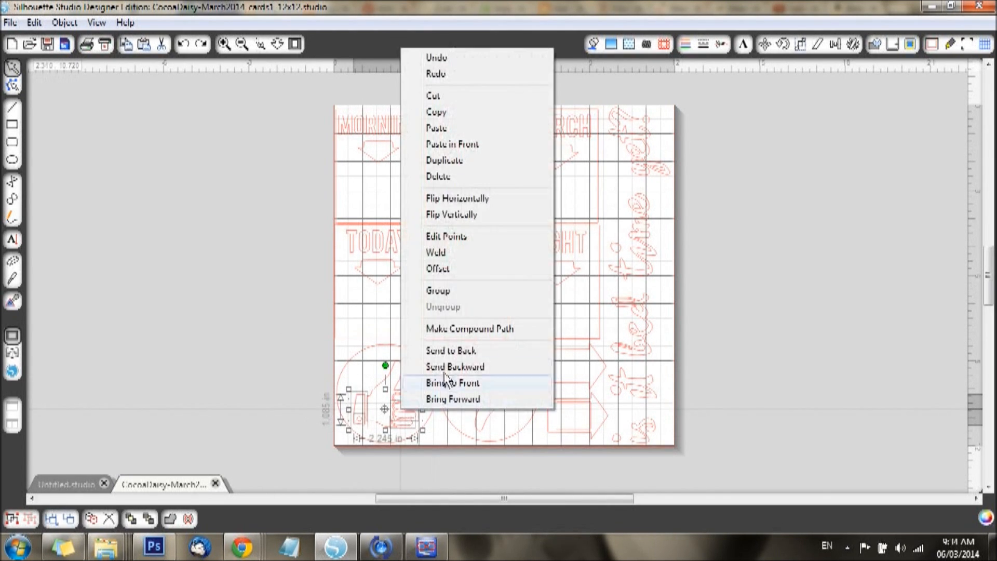
click(450, 330)
Move the thumbs-up cuff and finger compound path slightly as a test and undo the move
mouse_move(400, 414)
mouse_down()
mouse_move(385, 416)
mouse_move(403, 416)
mouse_up()
click(254, 421)
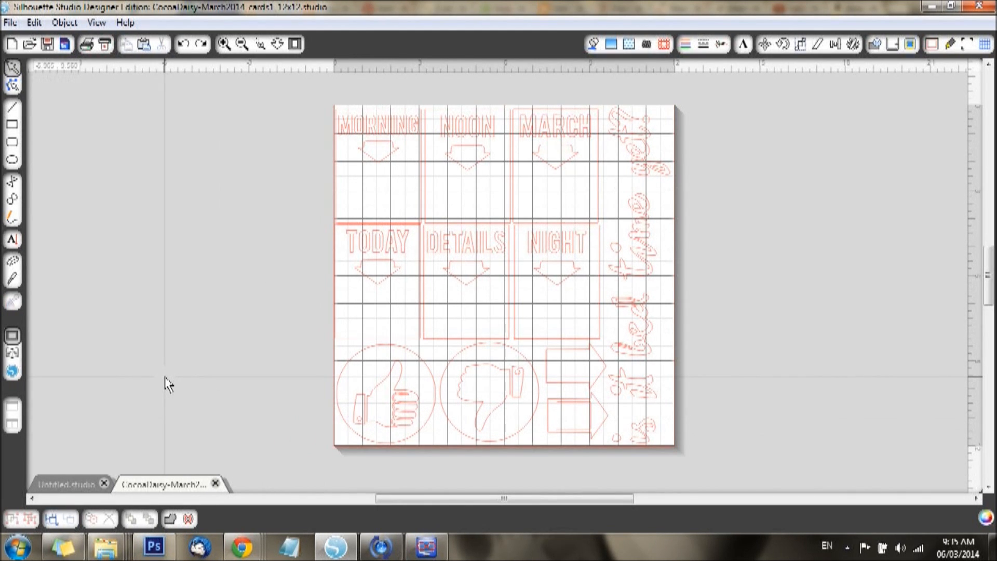
click(404, 417)
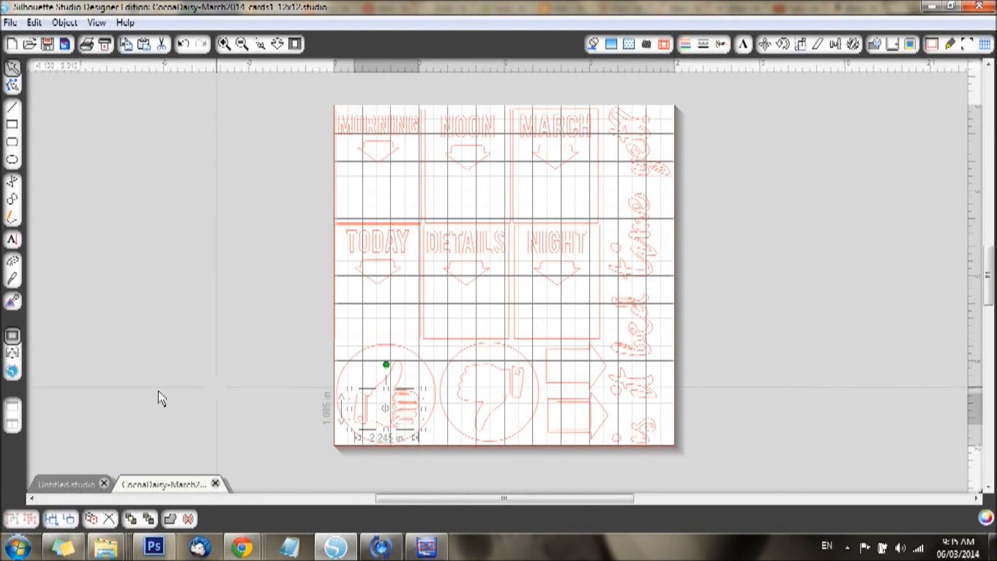
click(146, 395)
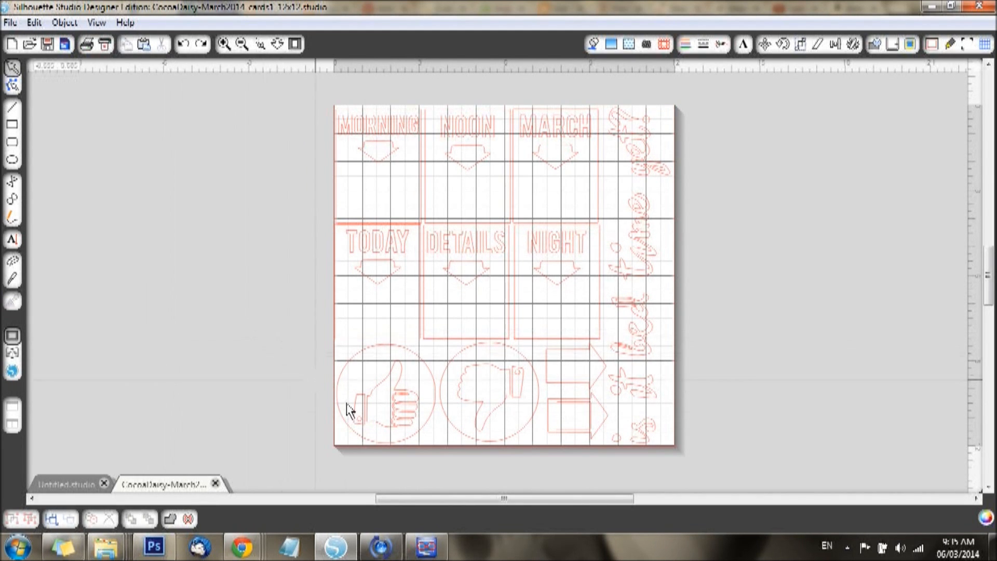
click(399, 431)
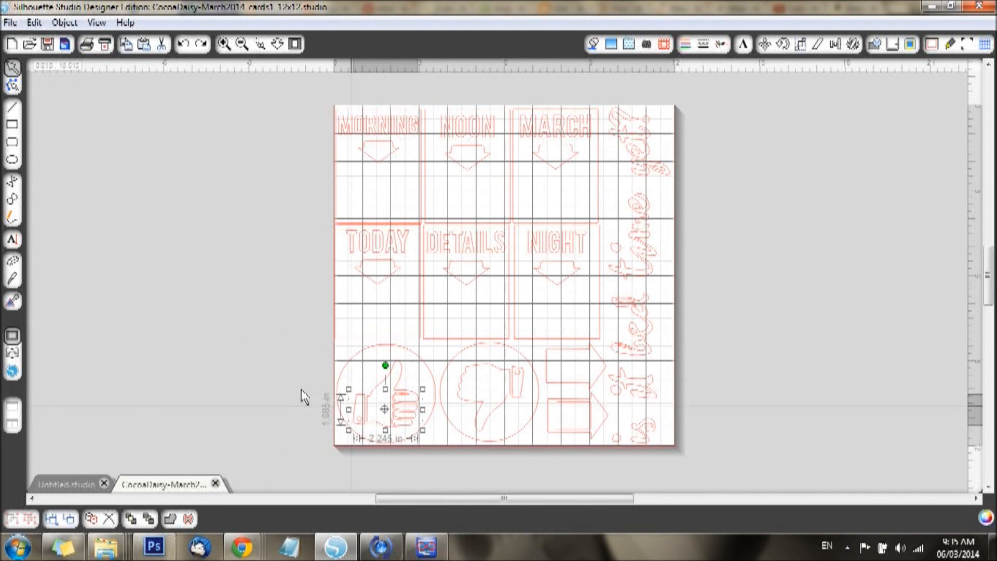
Combine the circle, hand outline and cuff-and-finger pieces of the thumbs-up badge into one compound path
drag(268, 340, 438, 467)
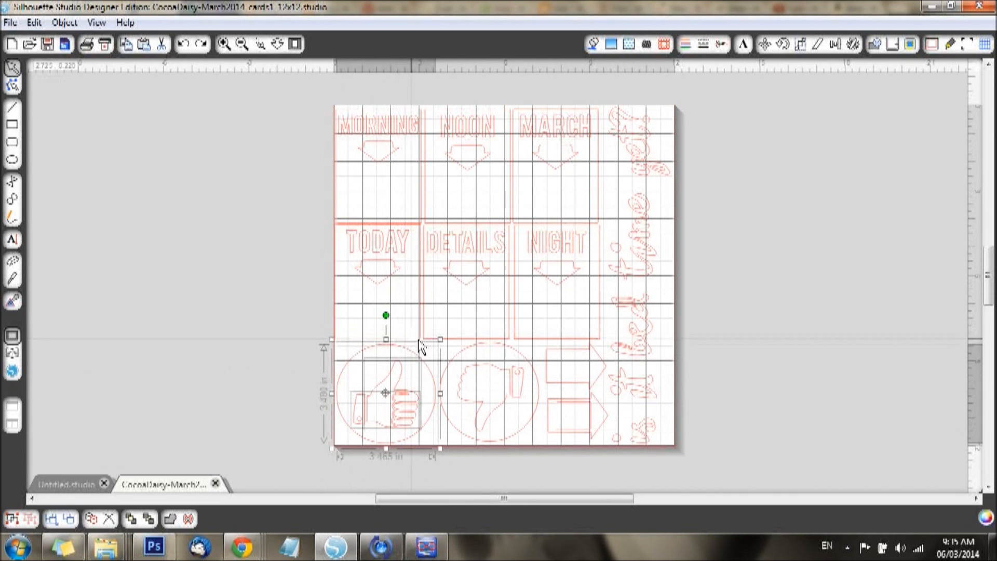
right_click(425, 372)
click(229, 392)
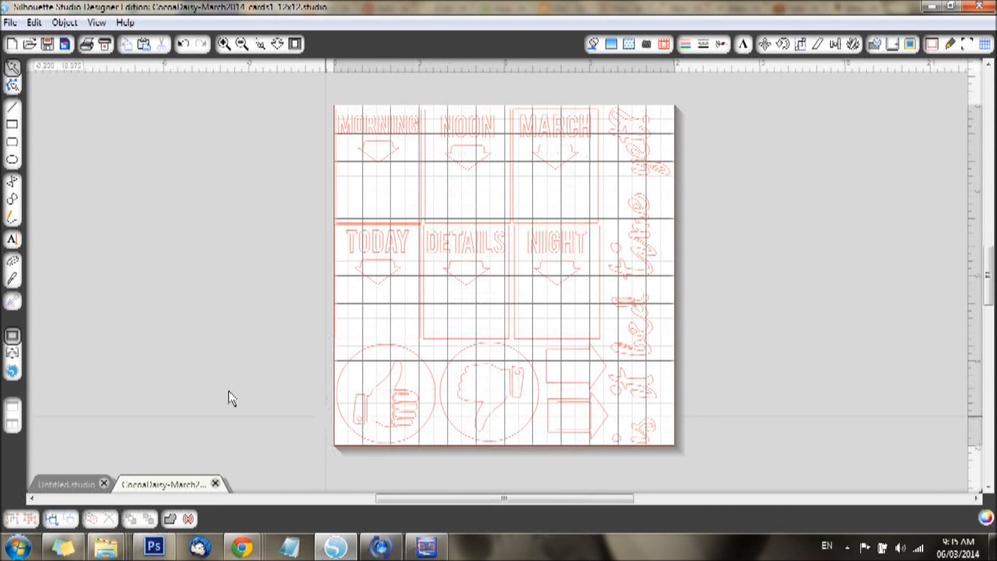
Move the combined thumbs-up badge slightly to the right and create a new drawing with a Letter-size page
drag(391, 429, 396, 430)
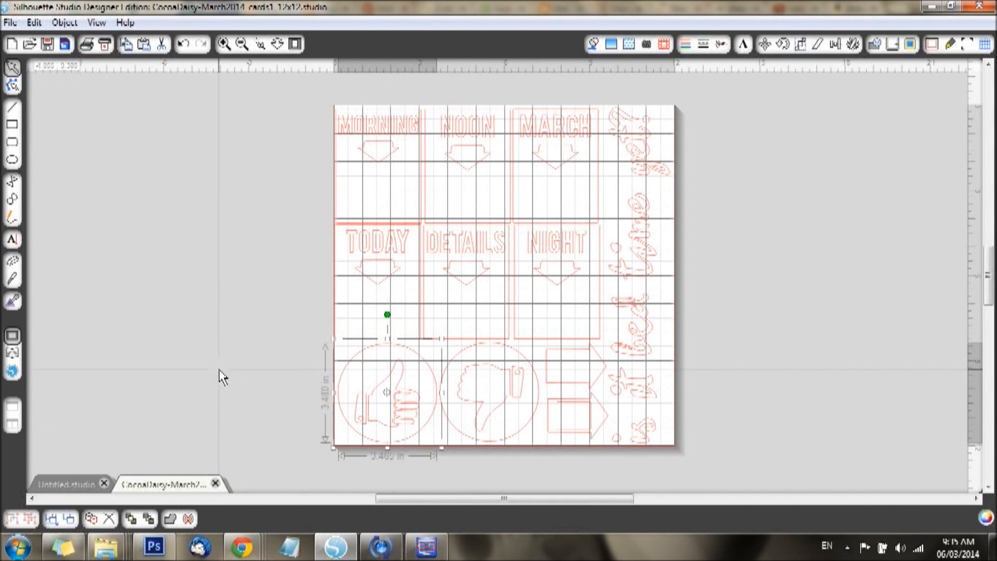
click(11, 46)
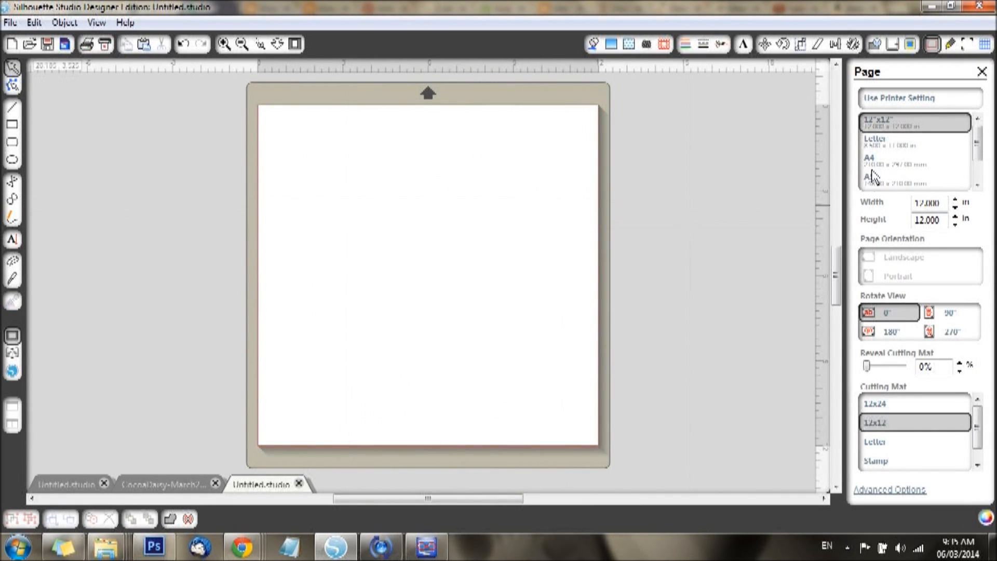
click(886, 145)
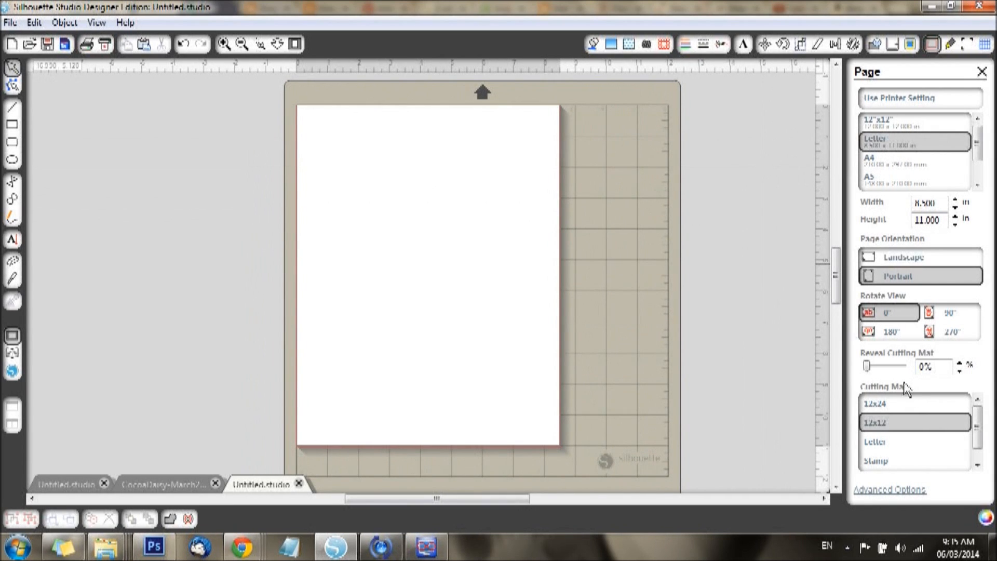
Set the new drawing's page width and height to 6 inches each
key(Tab)
text(6)
key(Tab)
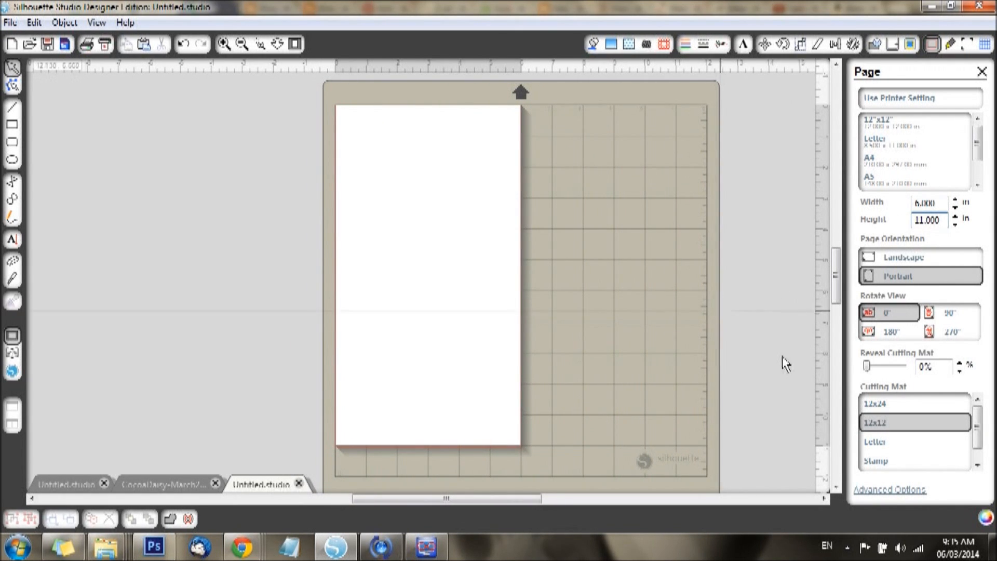
scroll(899, 467, down, 1)
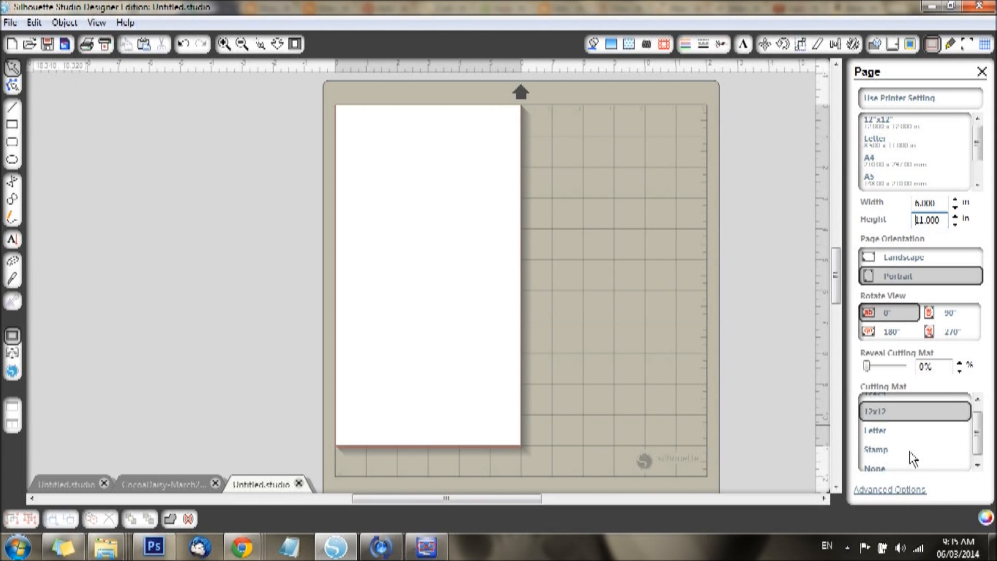
scroll(910, 453, up, 1)
drag(943, 220, 892, 222)
text(8)
click(756, 234)
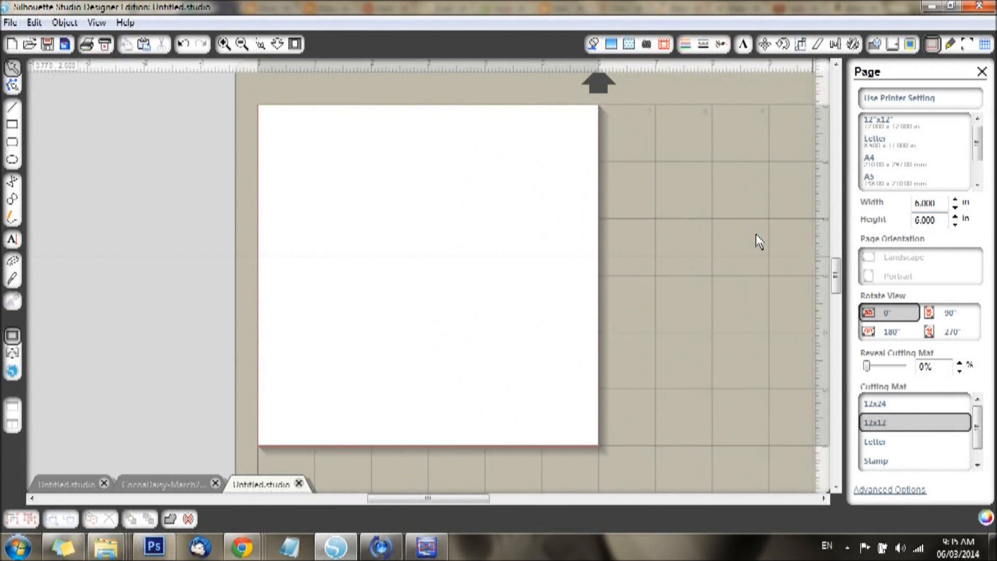
Copy the thumbs-up badge from the CocoaDaisy-March2014 design into the new drawing and place it in the page's upper-left corner
click(160, 488)
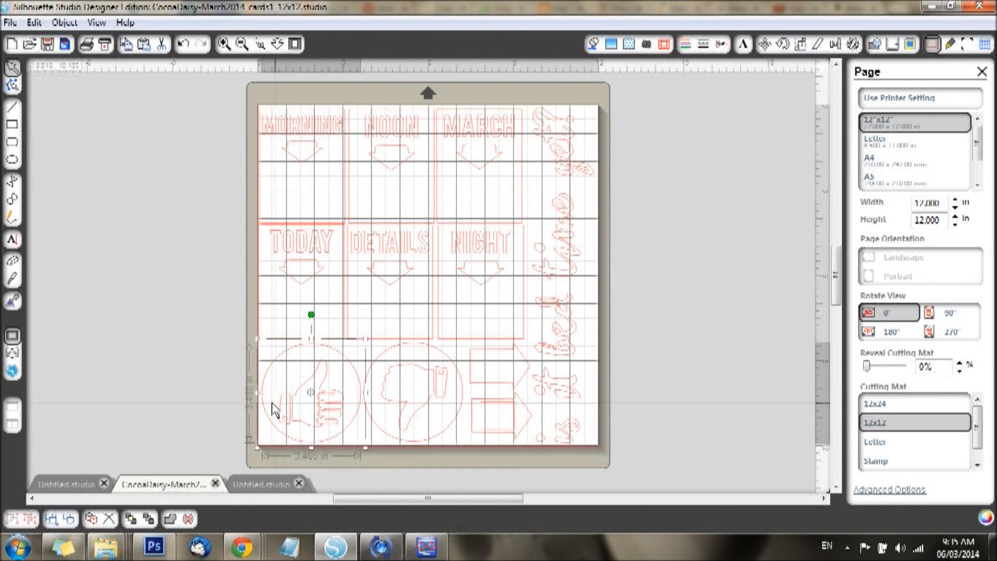
click(37, 23)
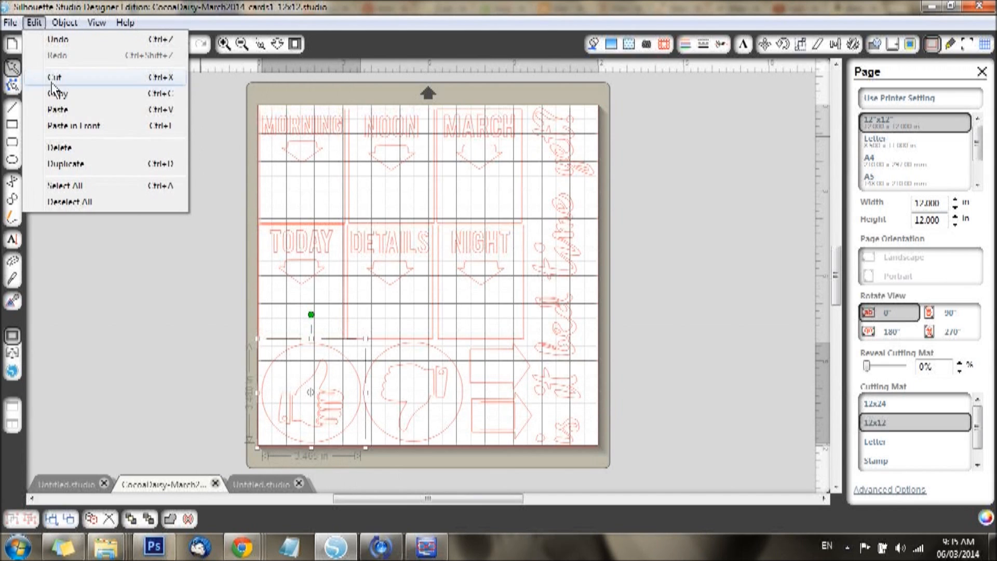
click(54, 90)
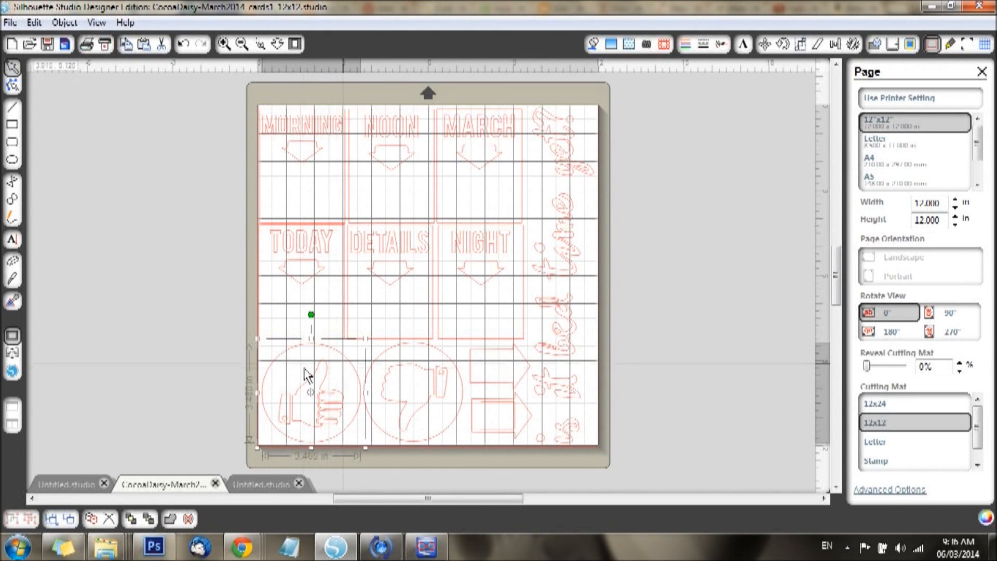
click(276, 483)
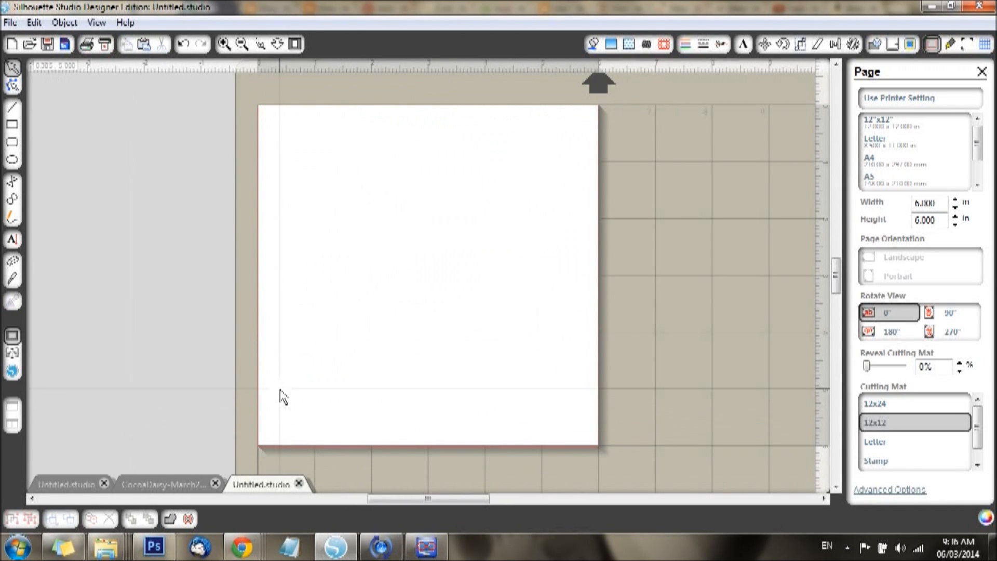
key(ctrl+v)
drag(586, 387, 438, 288)
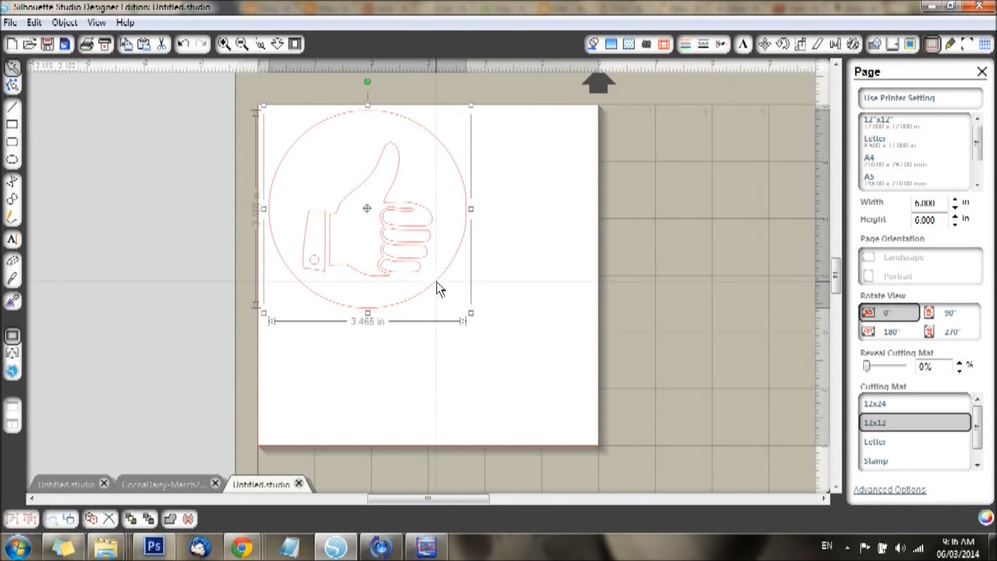
click(121, 309)
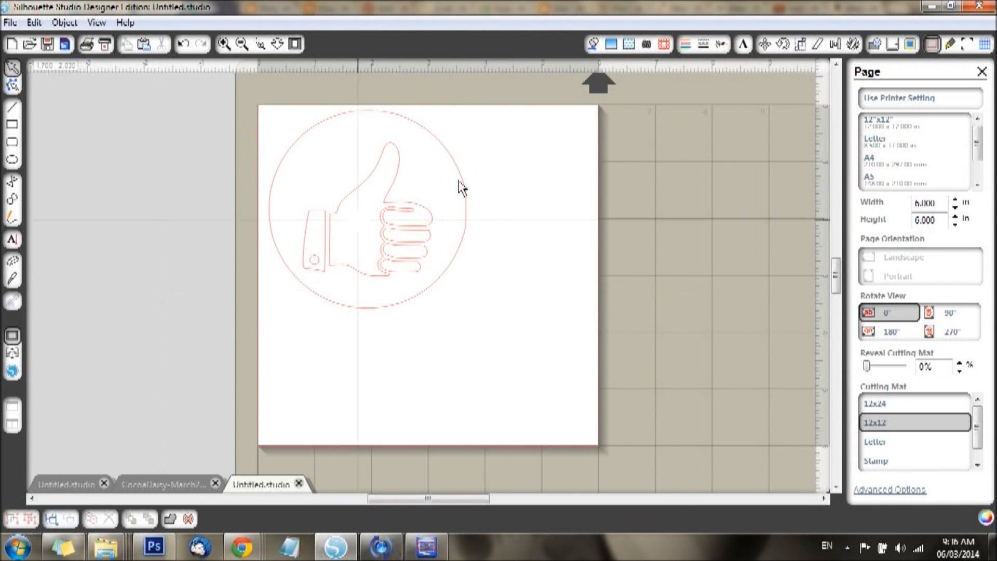
Set the badge drawing's page size to Letter, select the badge, and view the original card design before returning to the badge drawing
click(891, 144)
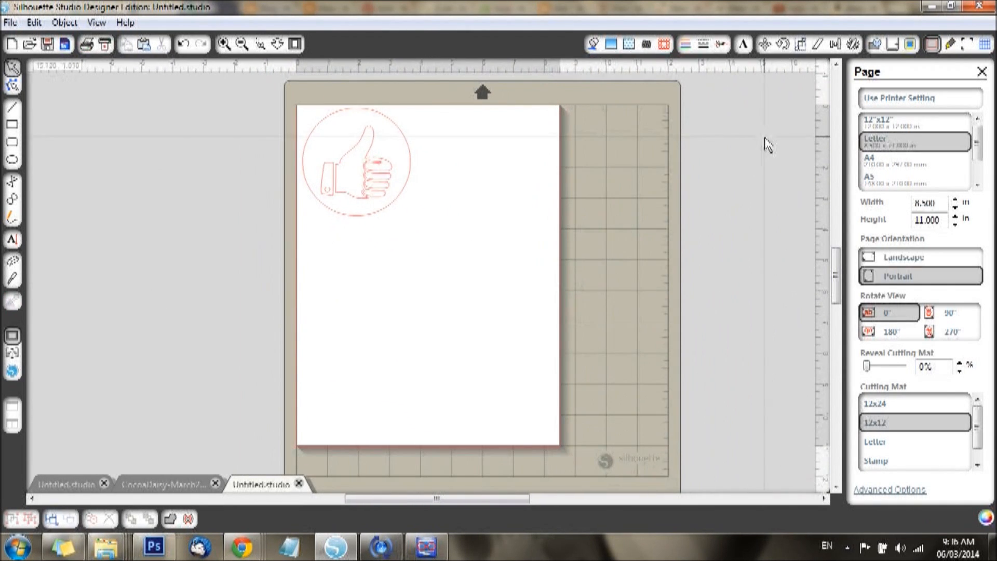
click(407, 153)
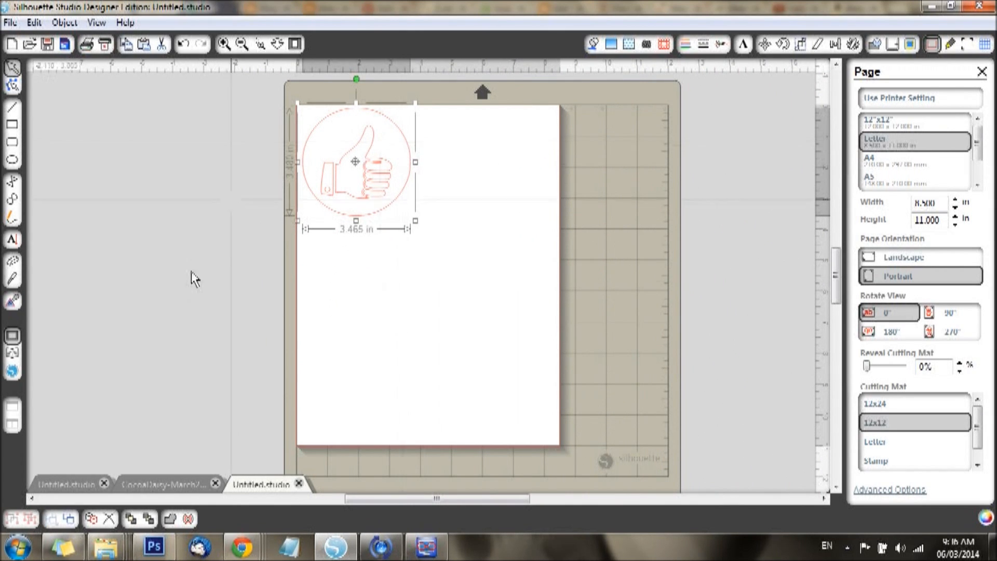
click(180, 482)
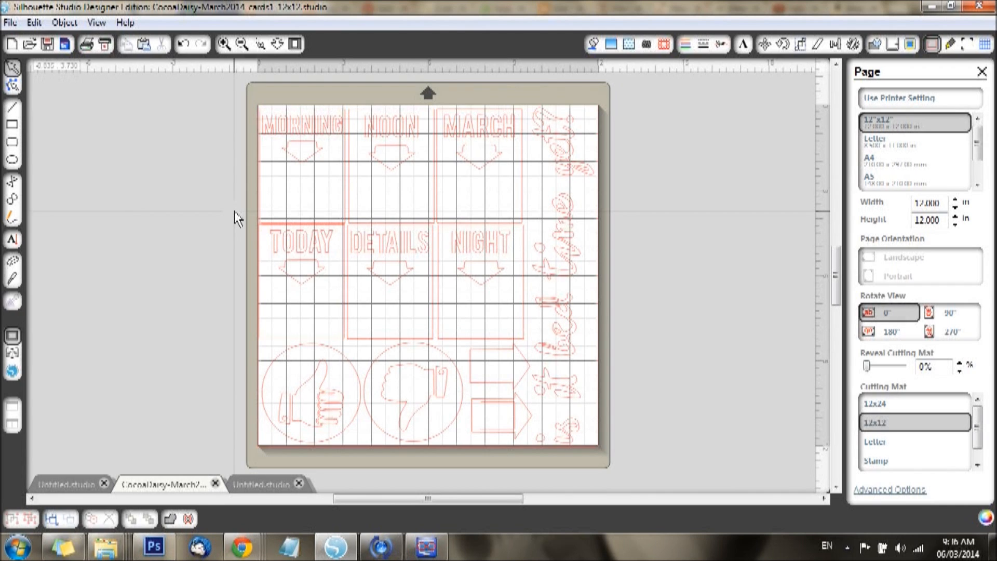
click(266, 486)
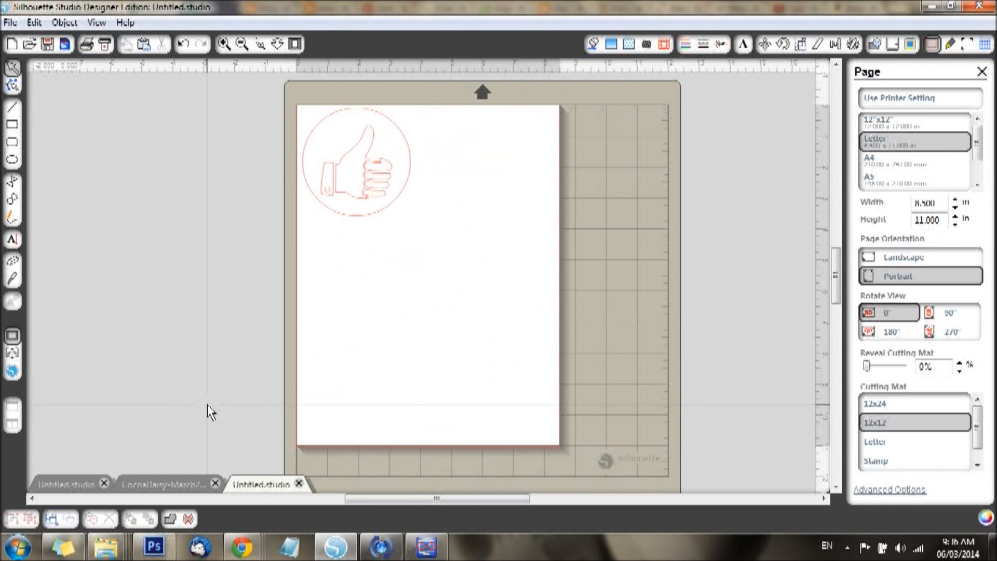